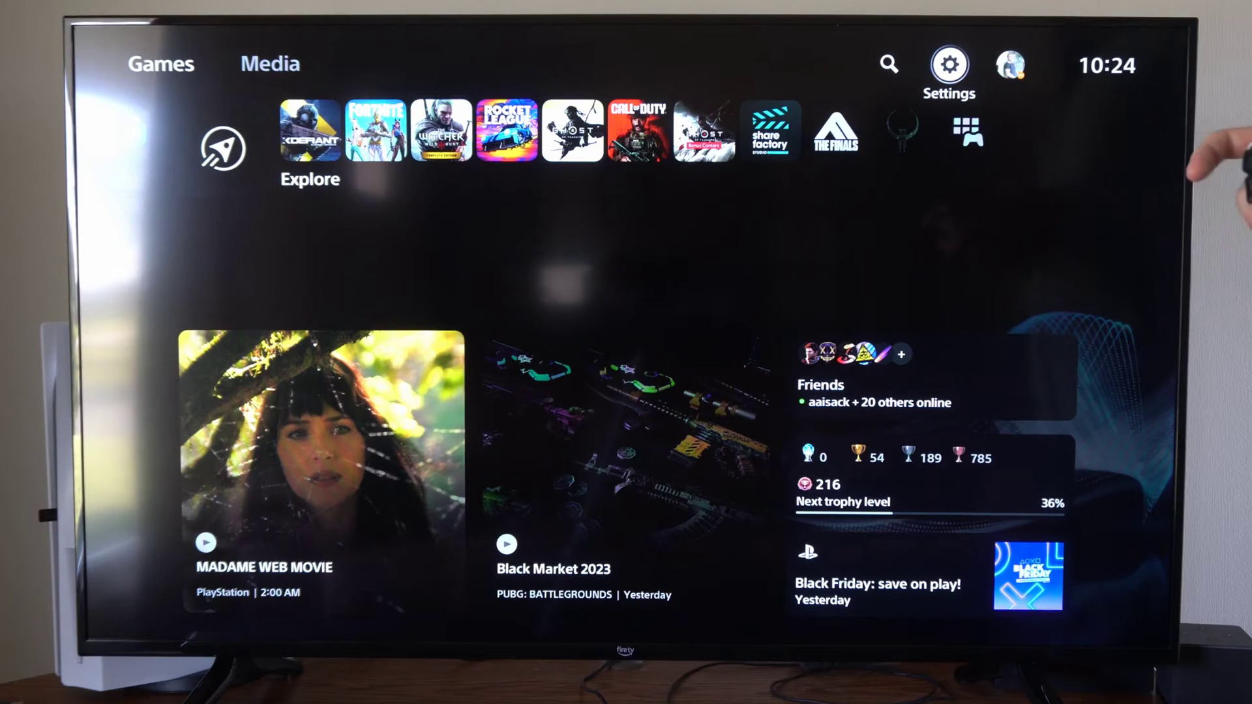
Open the Search-Browser conversation from the Game Base messages list.
key(super)
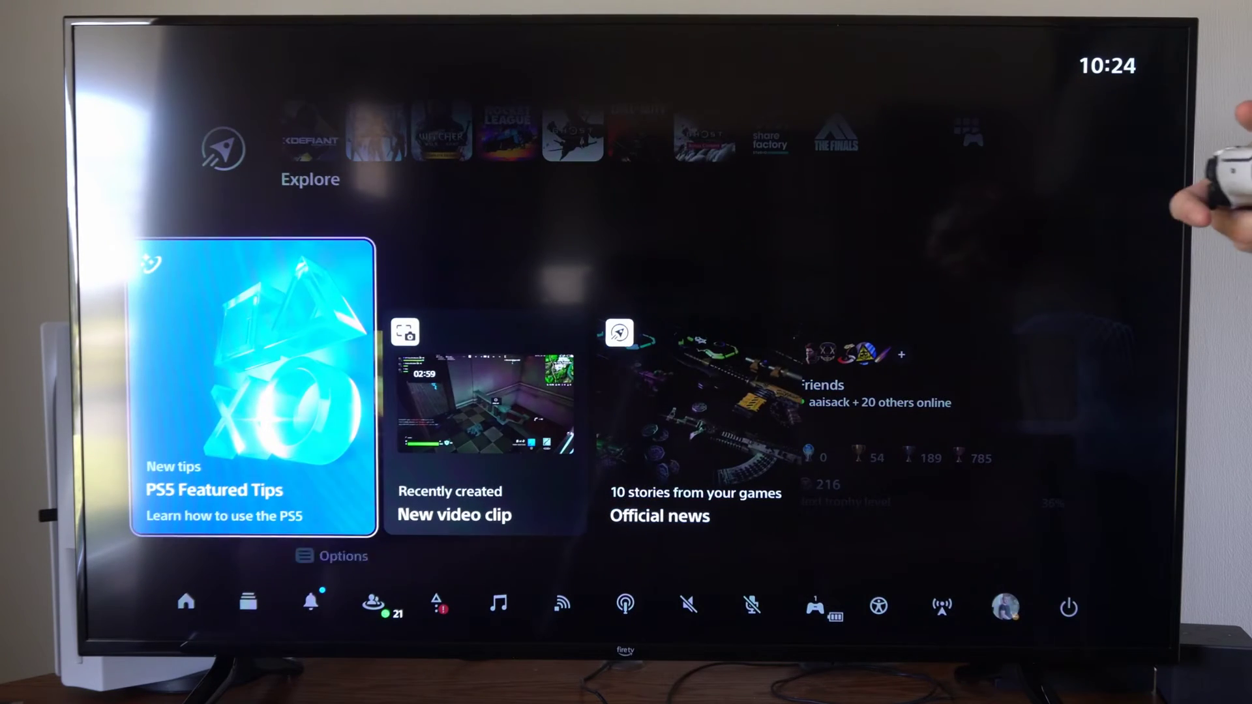
key(Down)
key(Return)
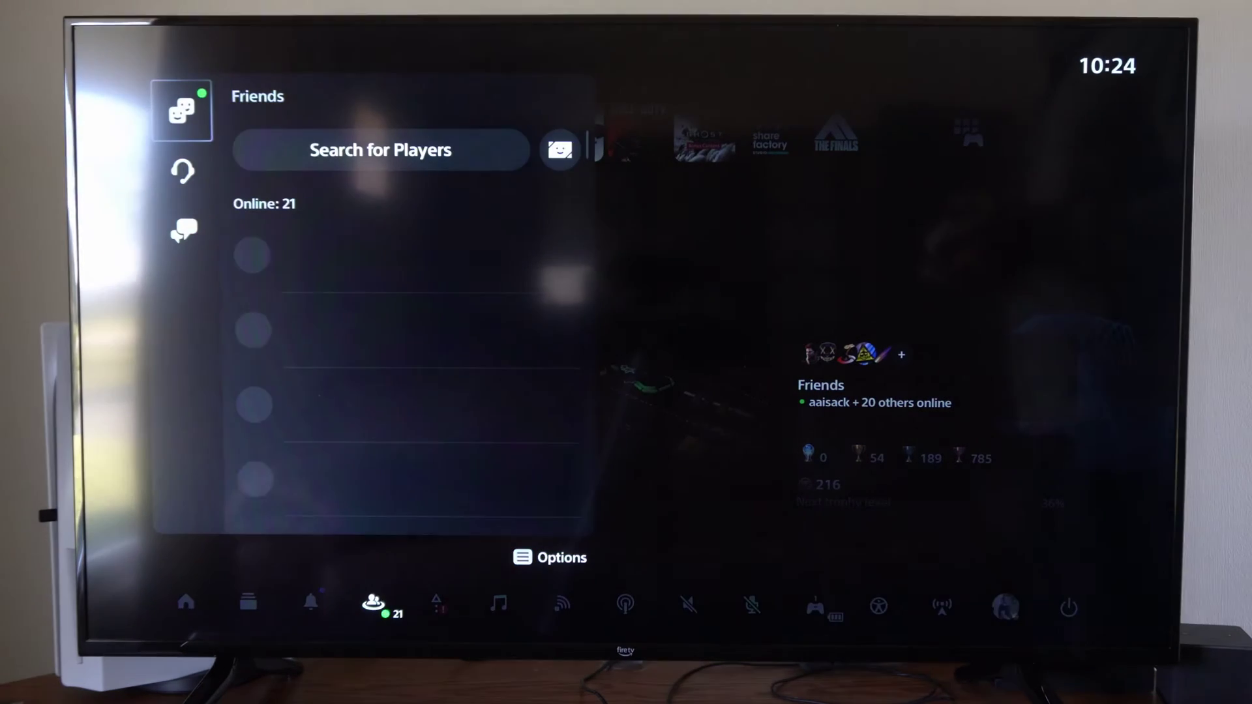
key(Down)
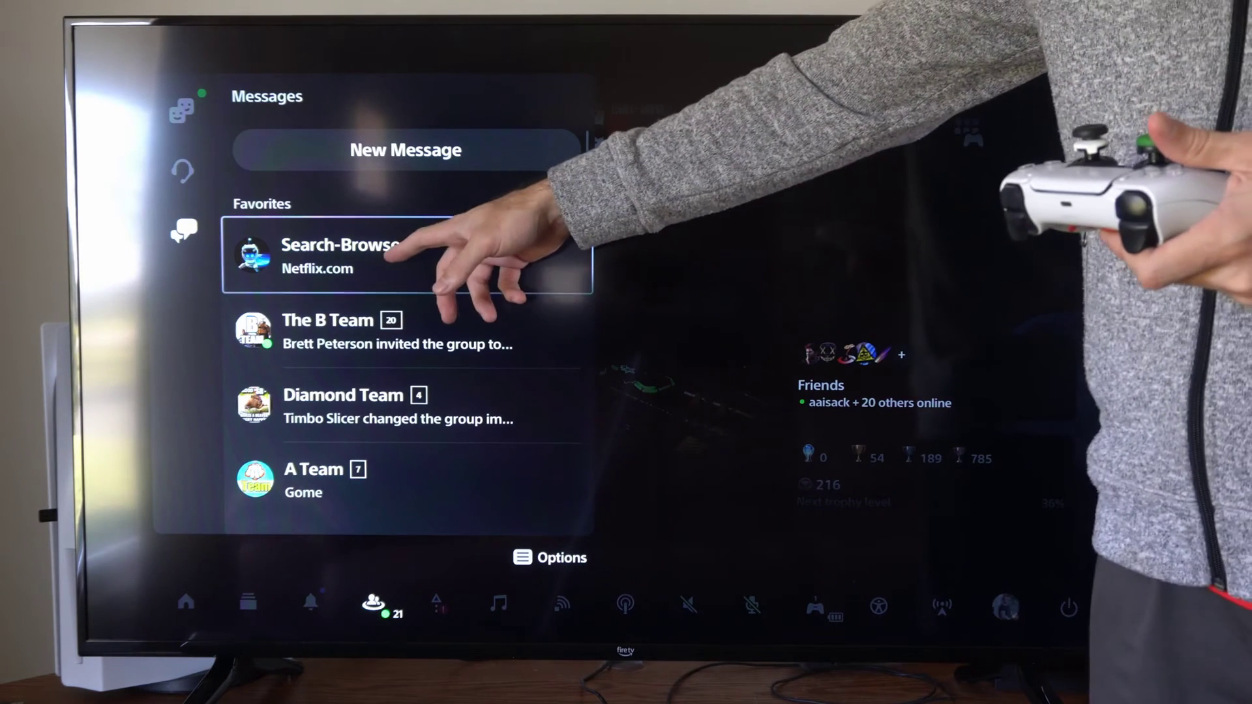
key(Return)
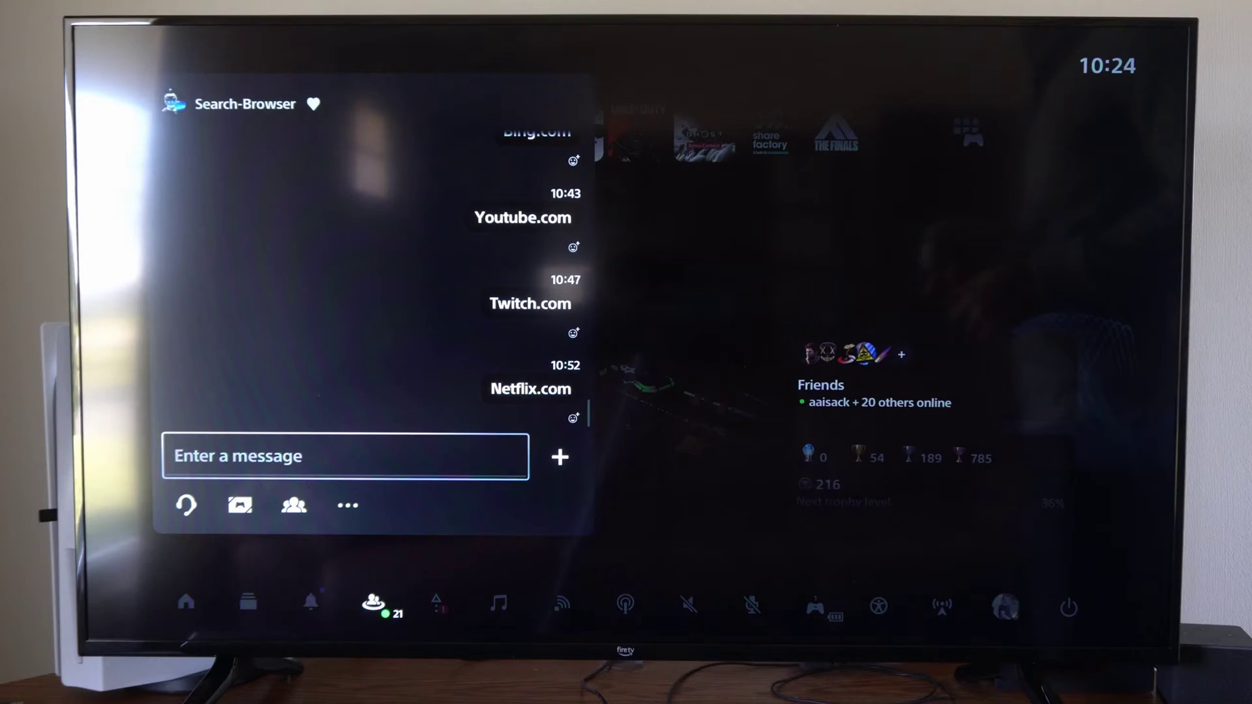
Scroll up through the chat's older links past Twitch.com, then close the chat.
key(Up)
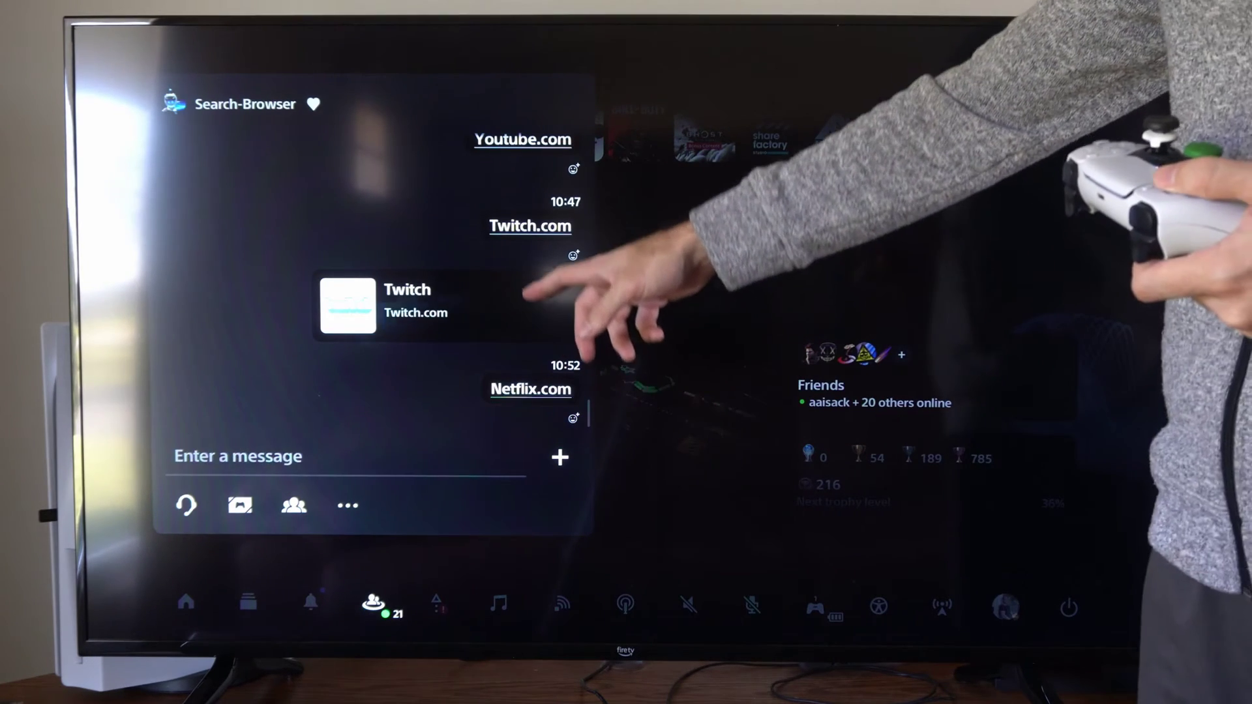
key(Up)
key(Up)
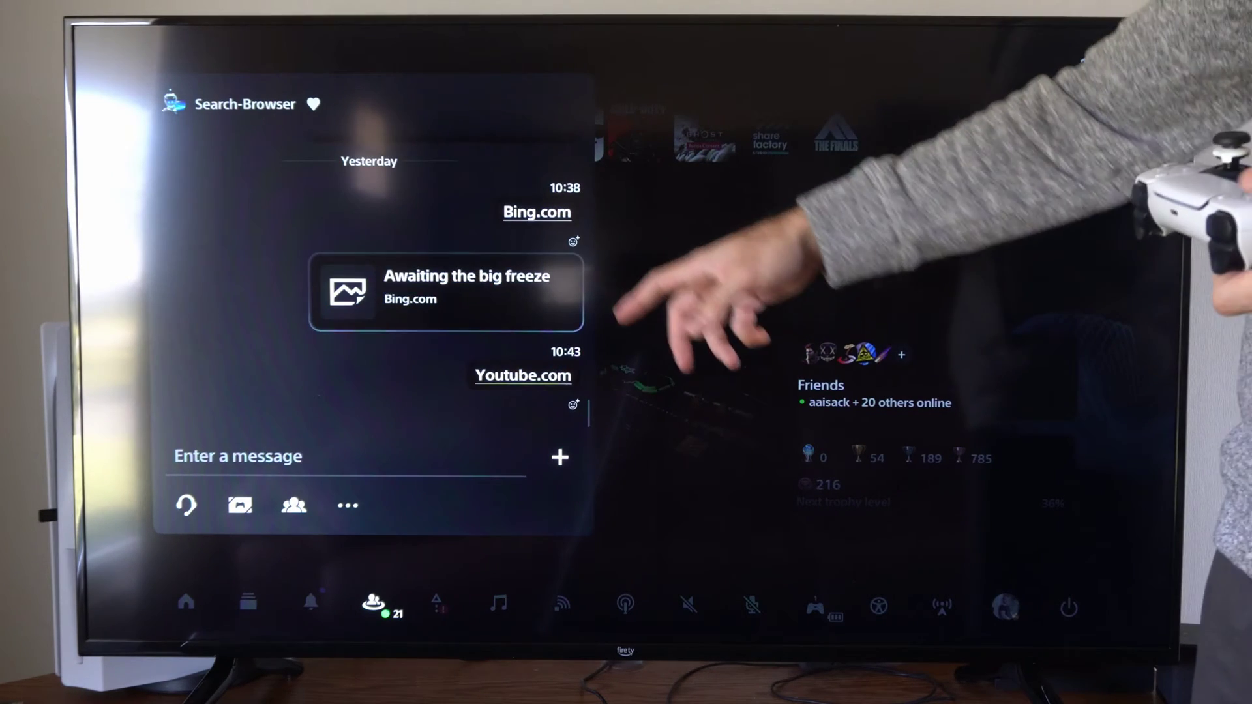
key(Escape)
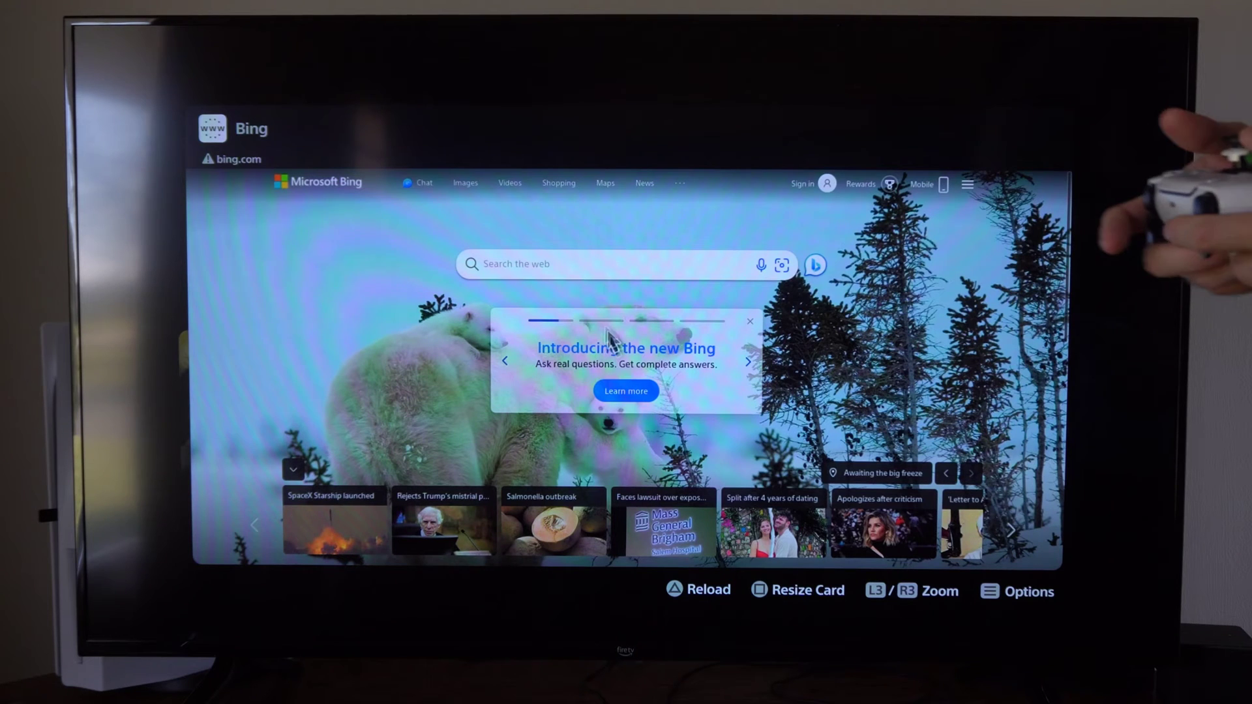
Enter 'Ign' in the Bing search box with the on-screen keyboard and search.
click(525, 266)
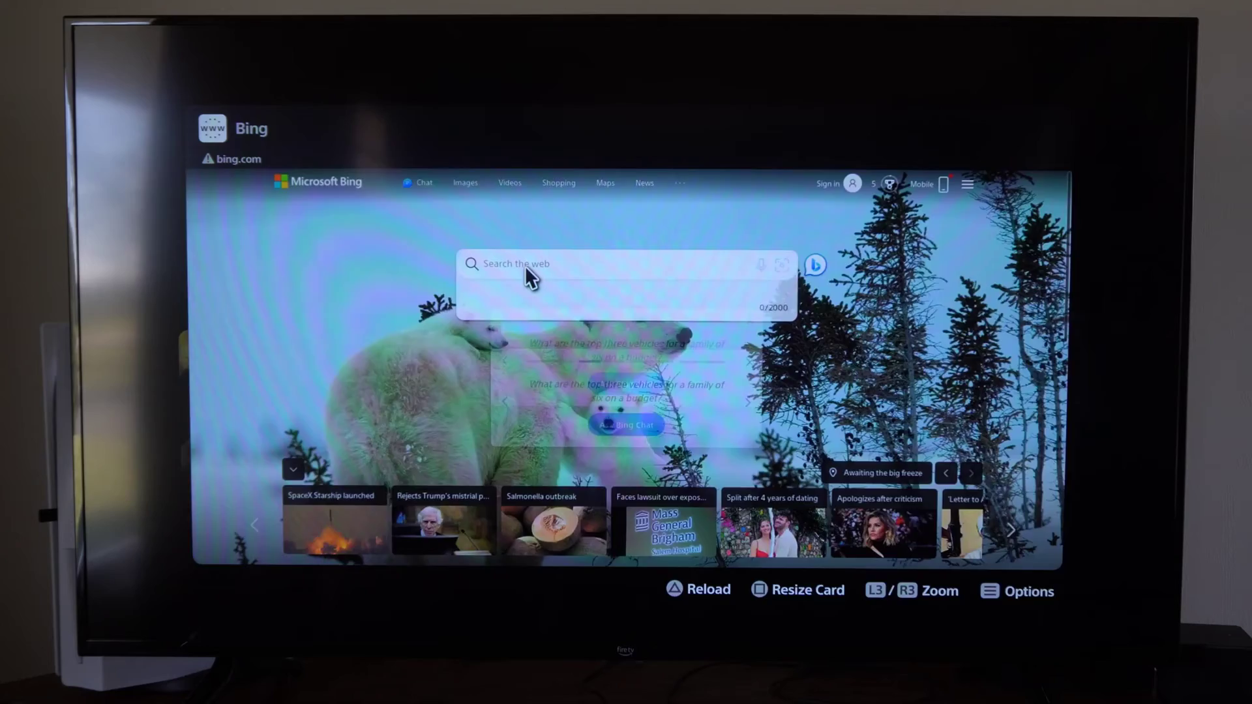
click(818, 369)
text(ig)
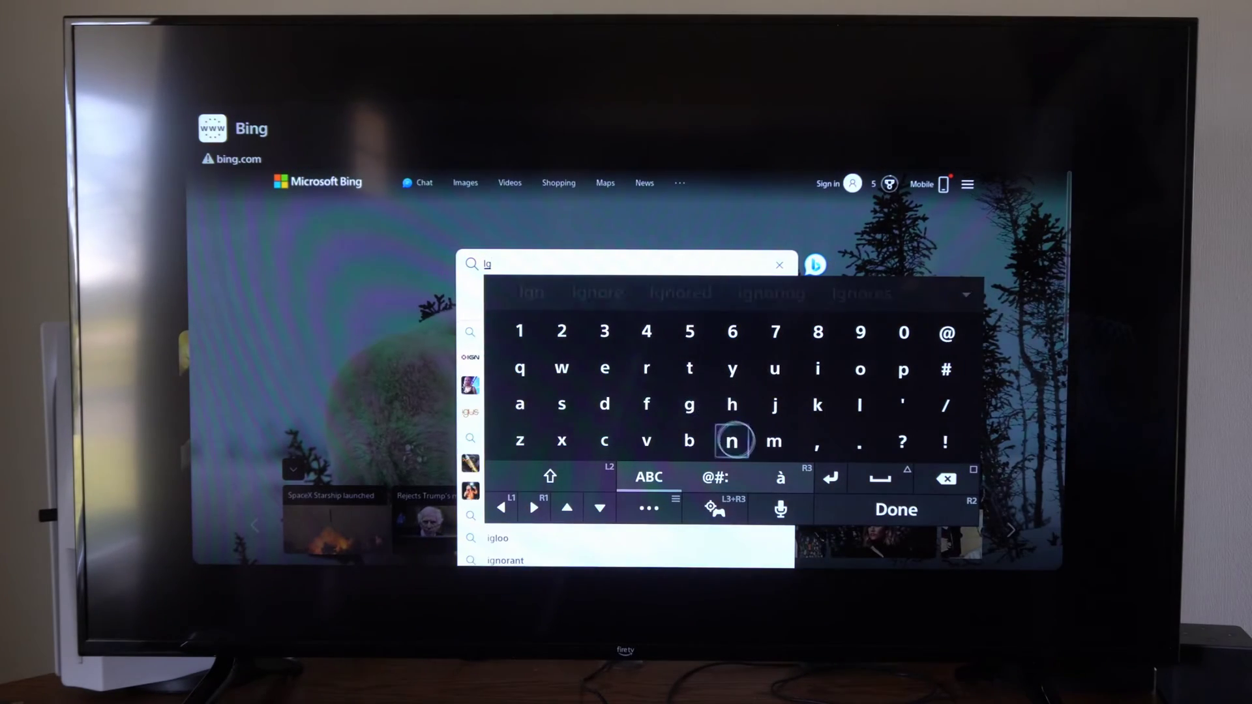
click(731, 441)
text(Ign)
key(Return)
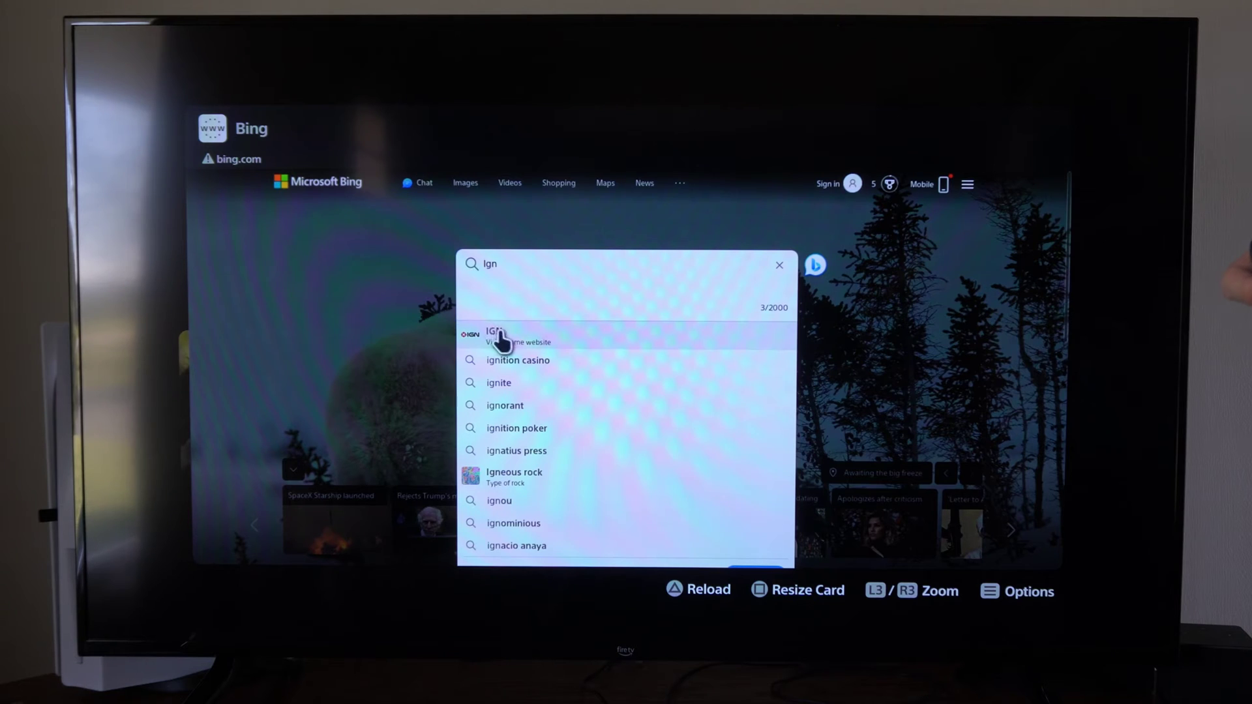
click(470, 265)
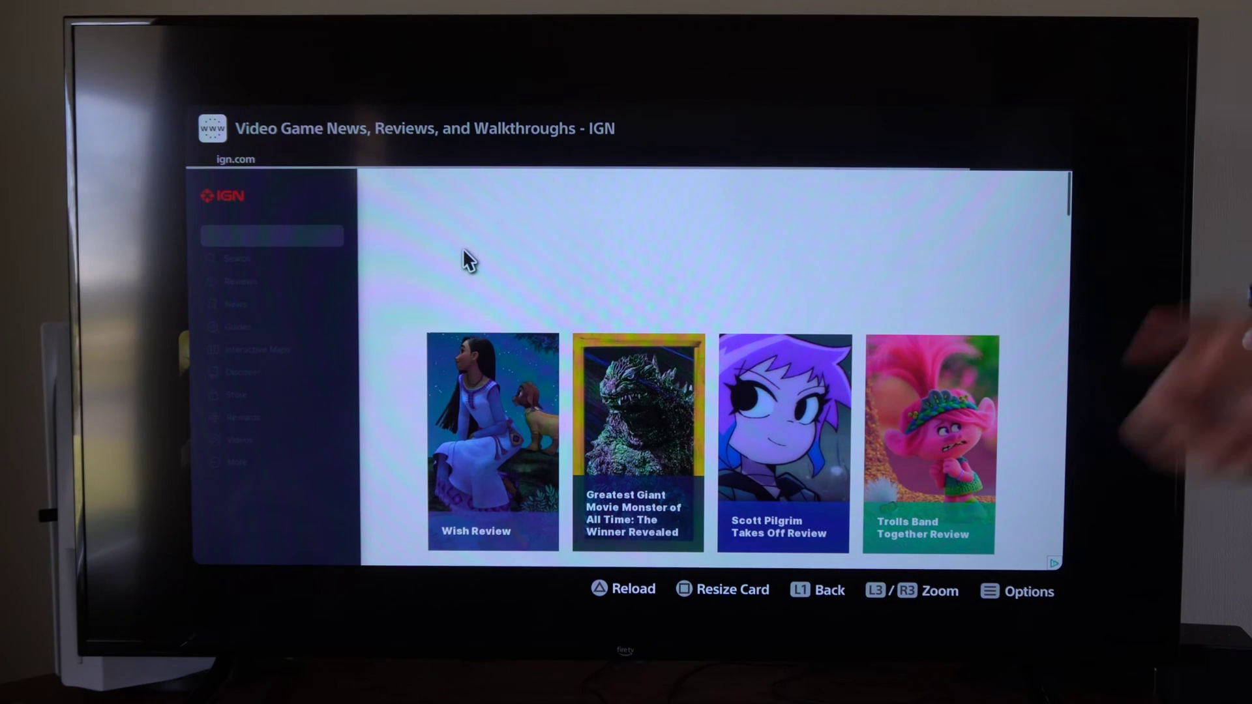
Pin the IGN page beside the home screen using the browser card's Pin to Side option.
key(Menu)
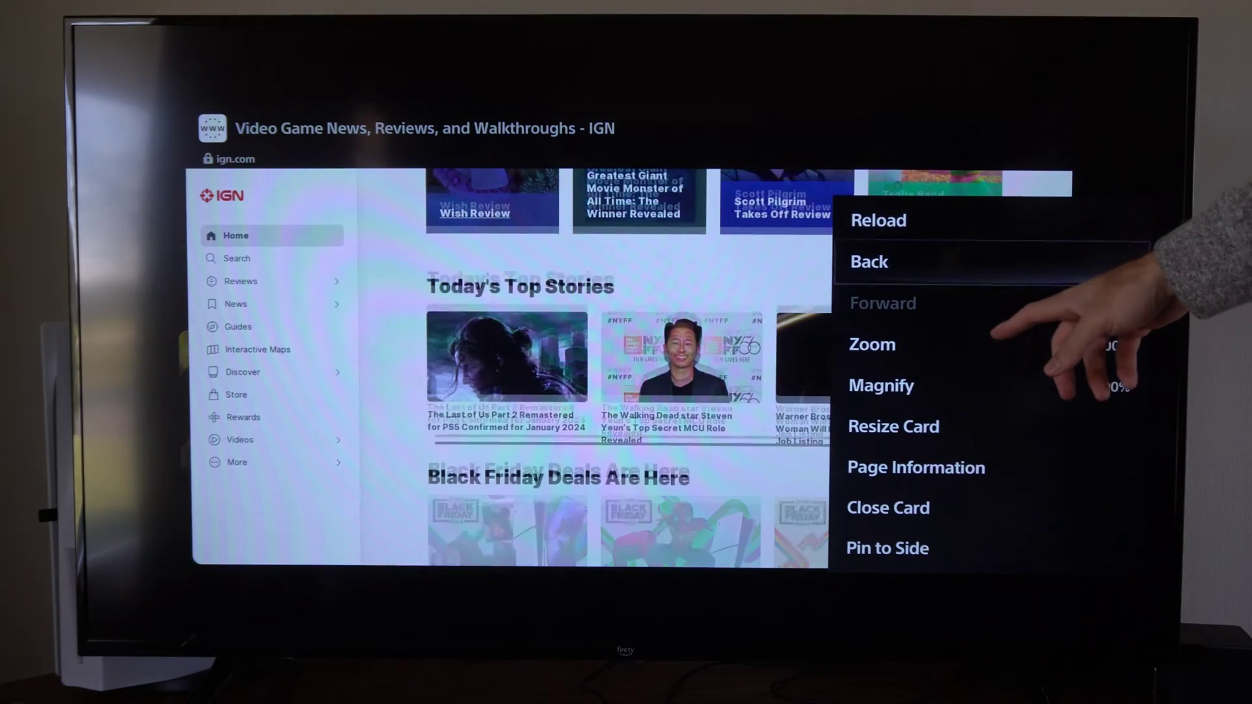
key(Down)
key(Down)
key(Down)
key(Down)
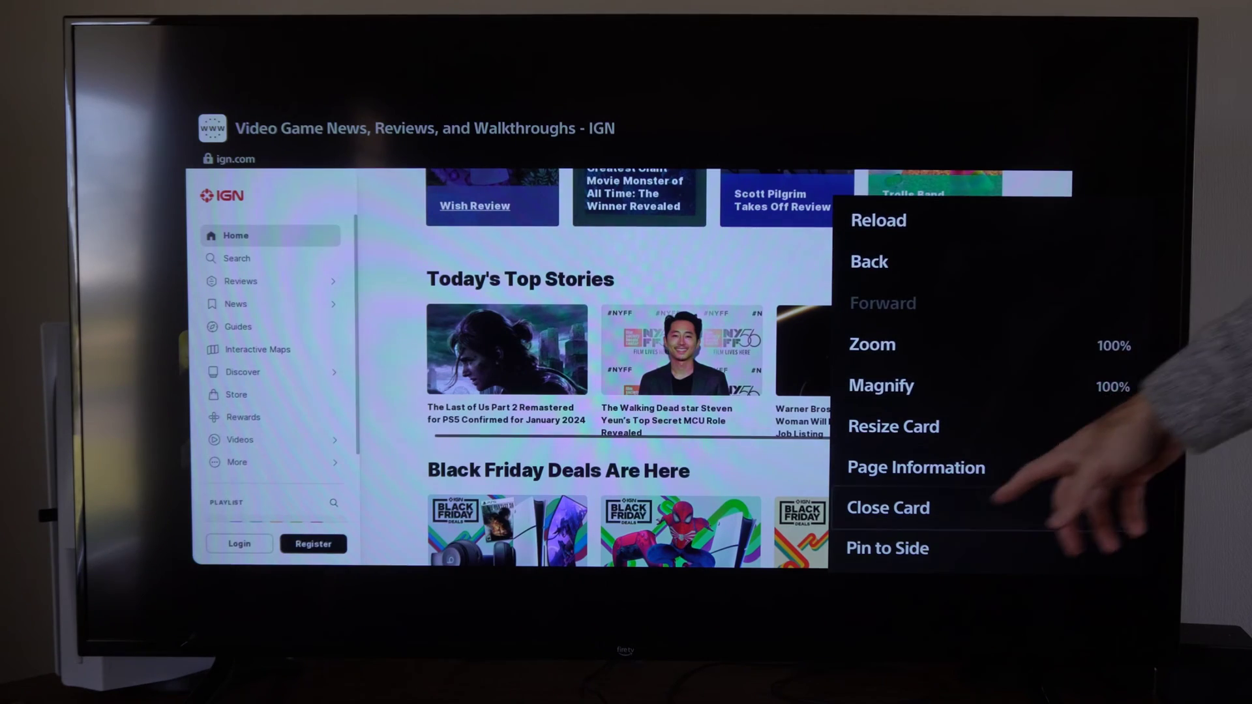
key(Down)
key(Return)
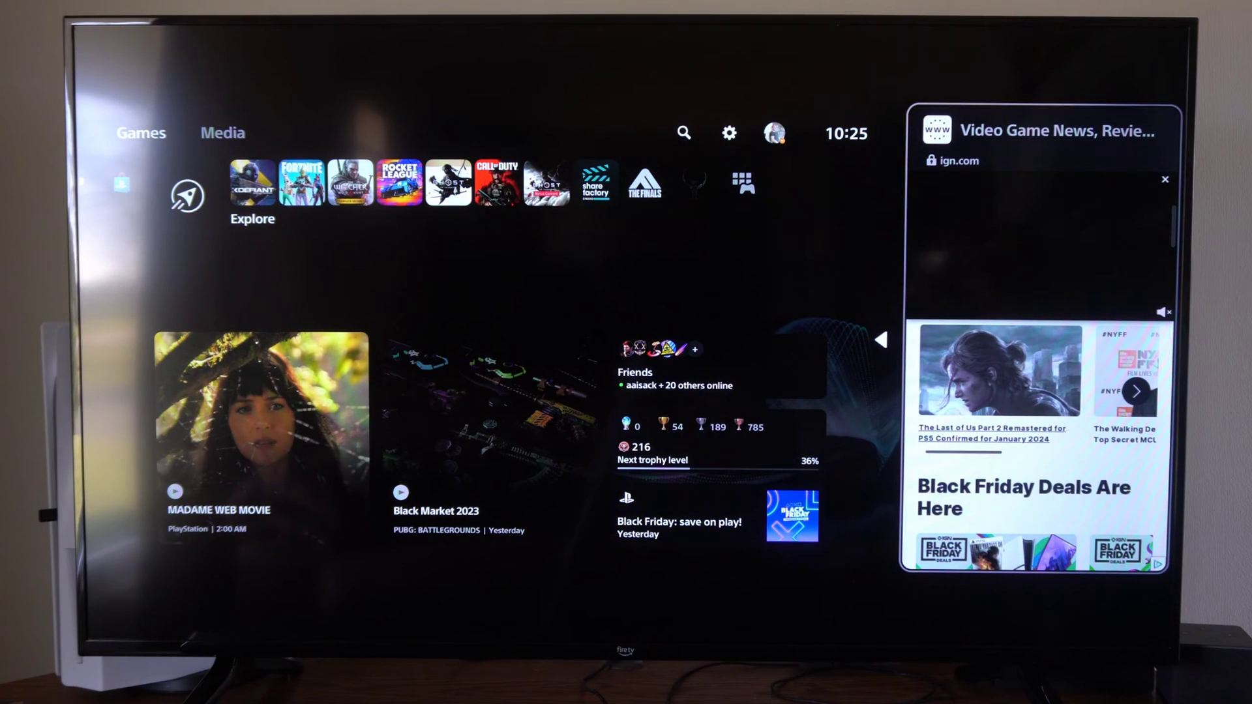
Close the pinned IGN card and reopen the Search-Browser conversation.
key(super)
key(Down)
key(Return)
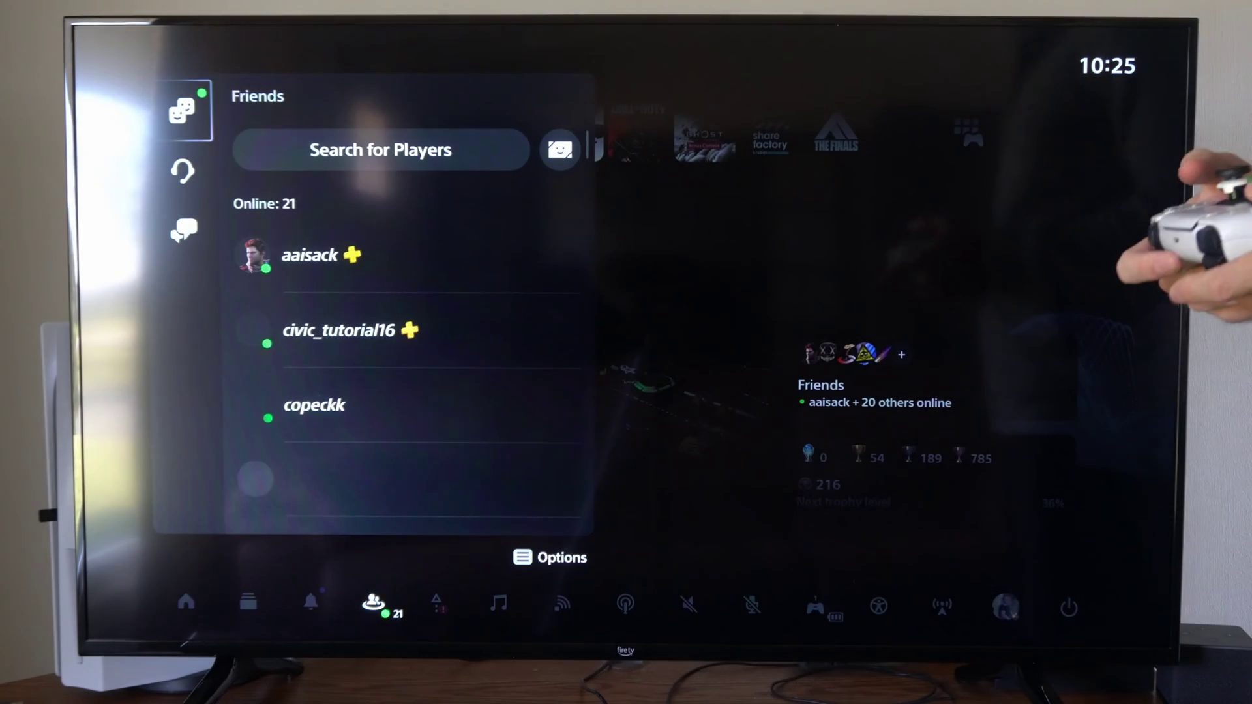
key(Down)
key(Right)
key(Return)
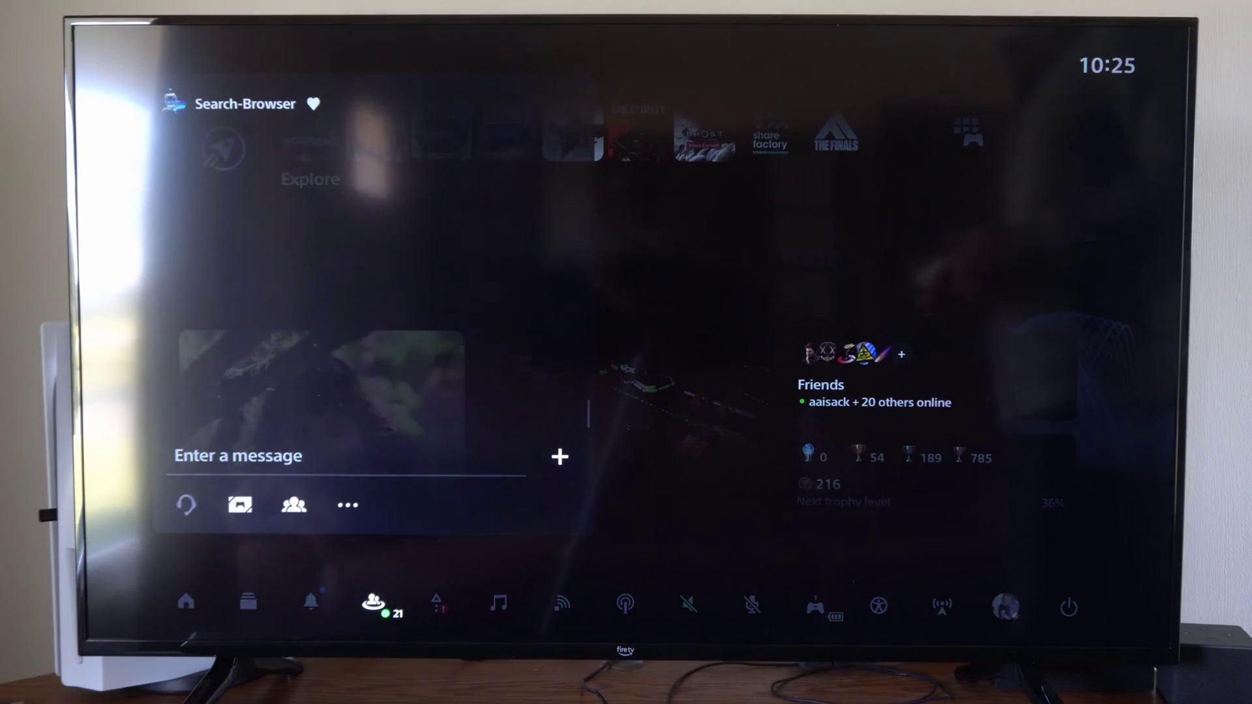
Scroll up to yesterday's Bing.com message, then back down to the Youtube.com link.
key(Up)
key(Up)
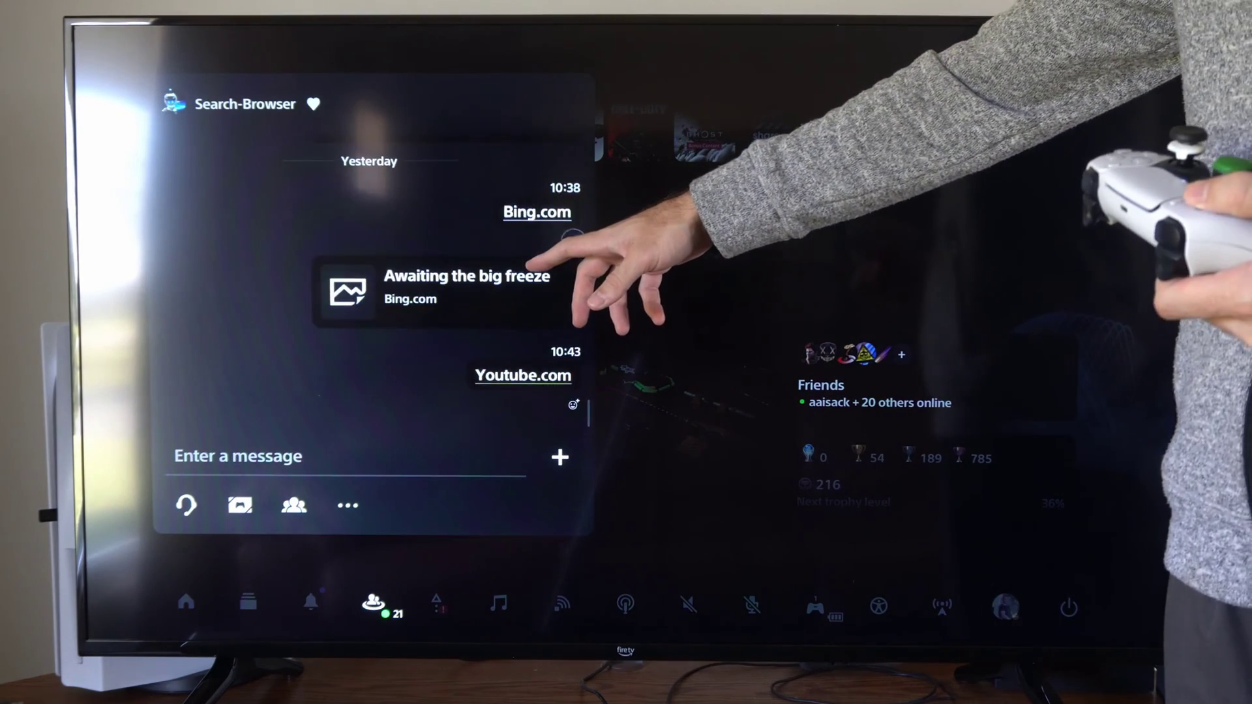
key(Up)
key(Up)
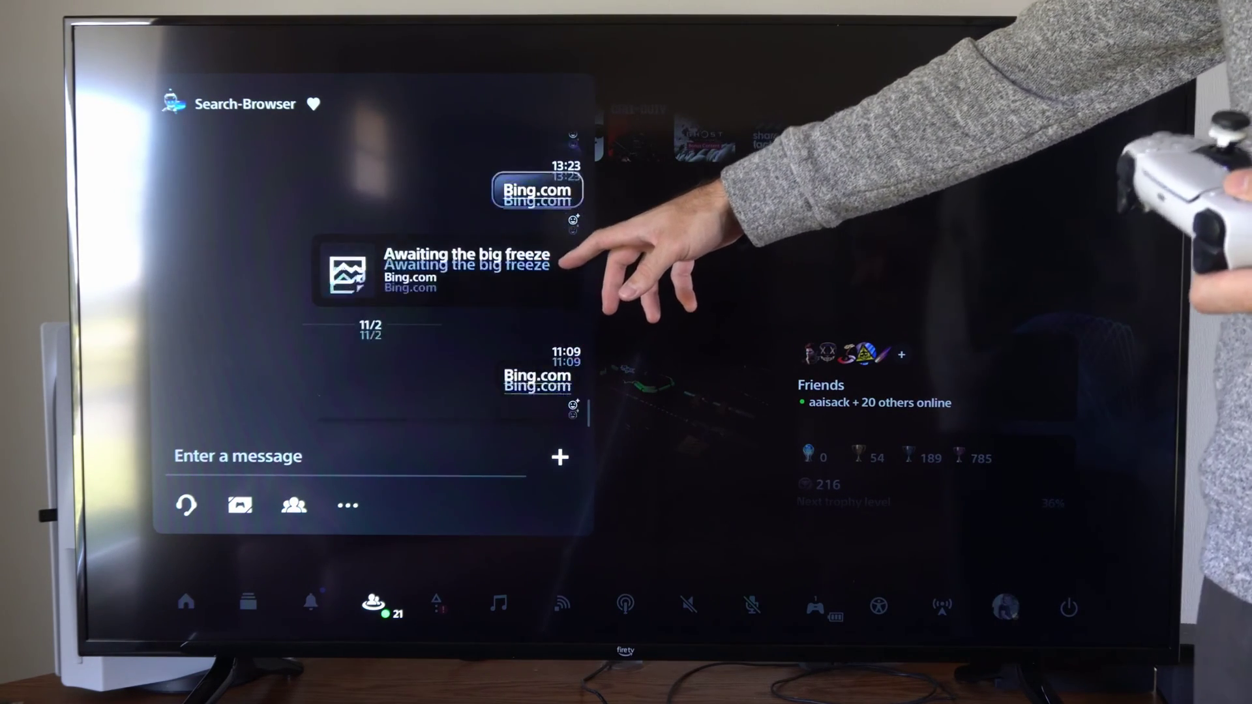
key(Up)
key(Up)
key(Down)
key(Down)
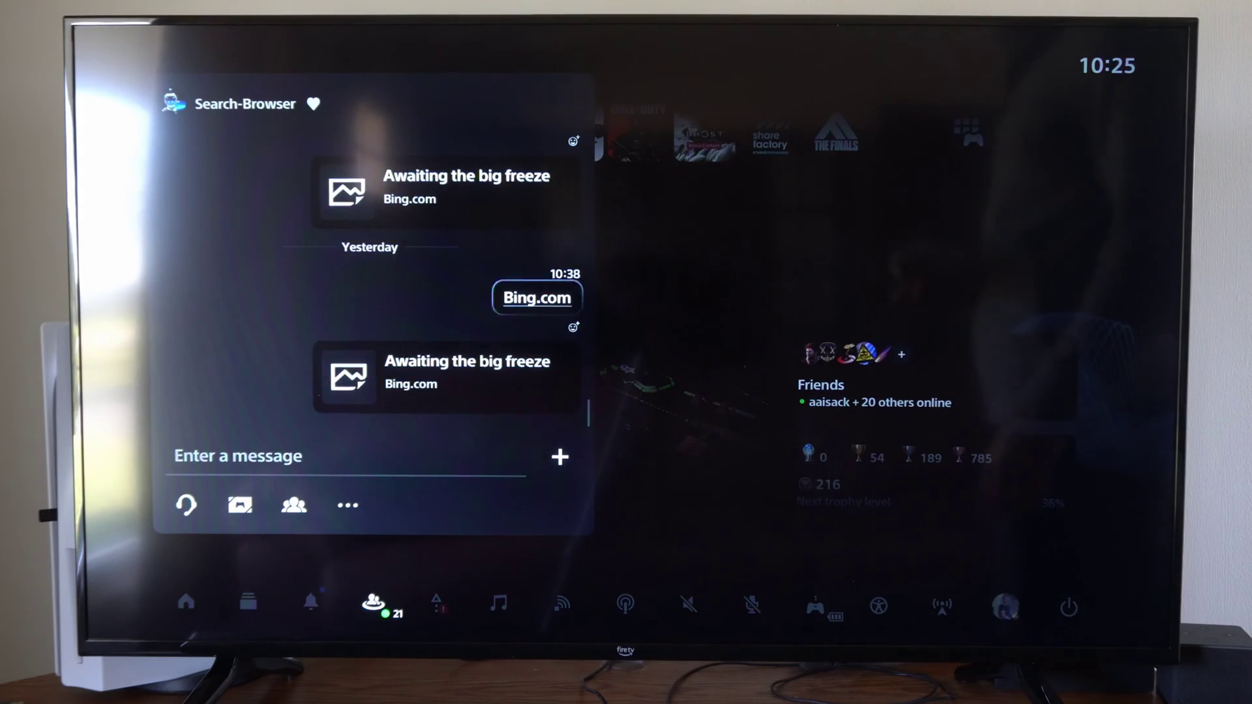
key(Down)
Open the Youtube.com link from the Search-Browser chat in the browser.
key(Return)
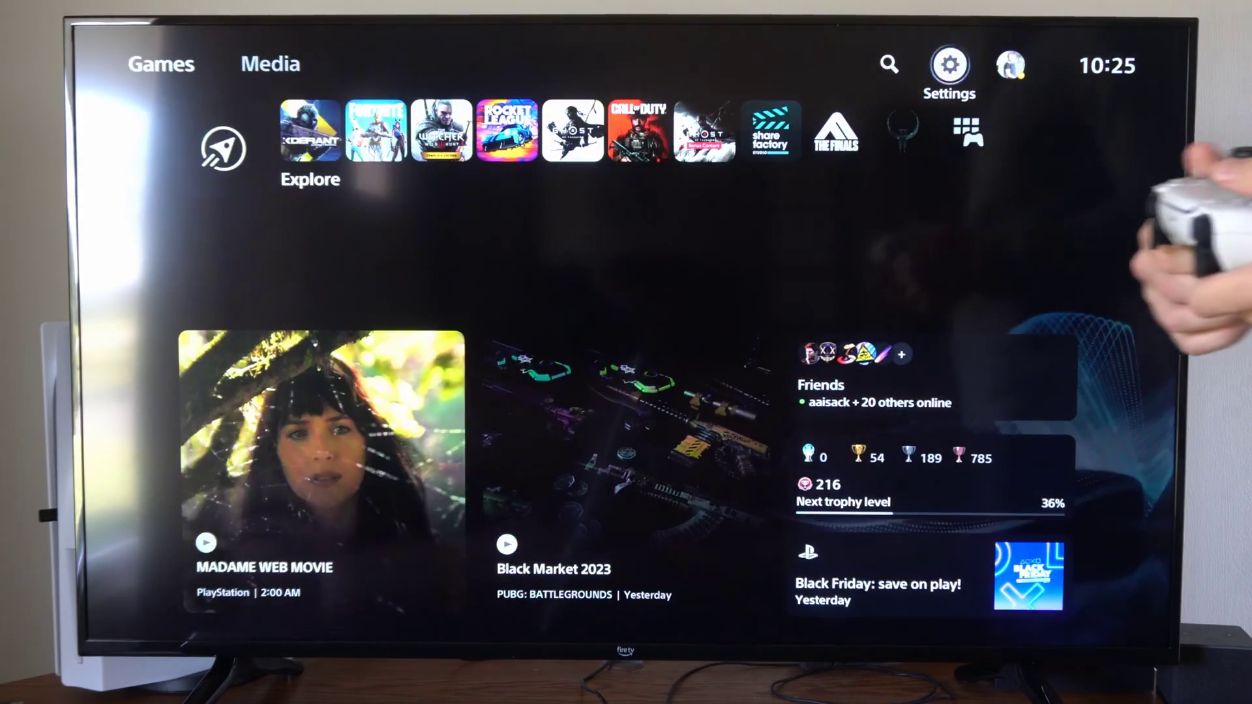